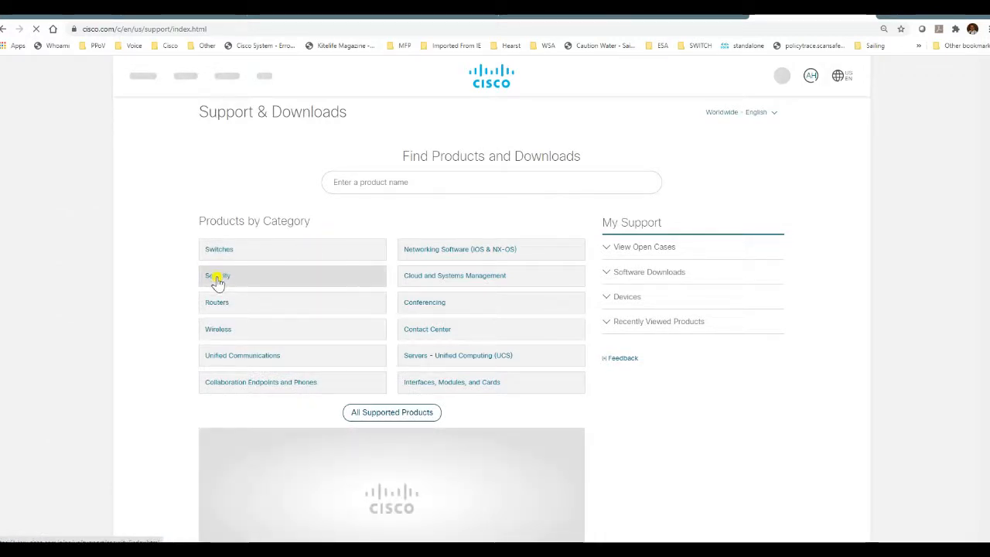
# - Go through the Security product category to the software downloads for AnyConnect Secure Mobility Client v4.x
pyautogui.click(355, 287)
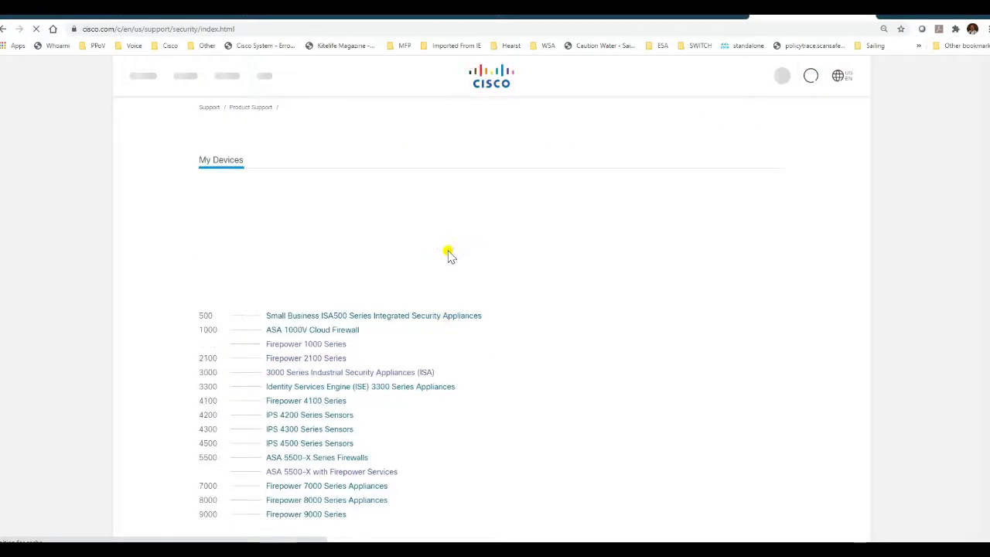
pyautogui.scroll(-2, 446, 252)
pyautogui.scroll(-1, 305, 469)
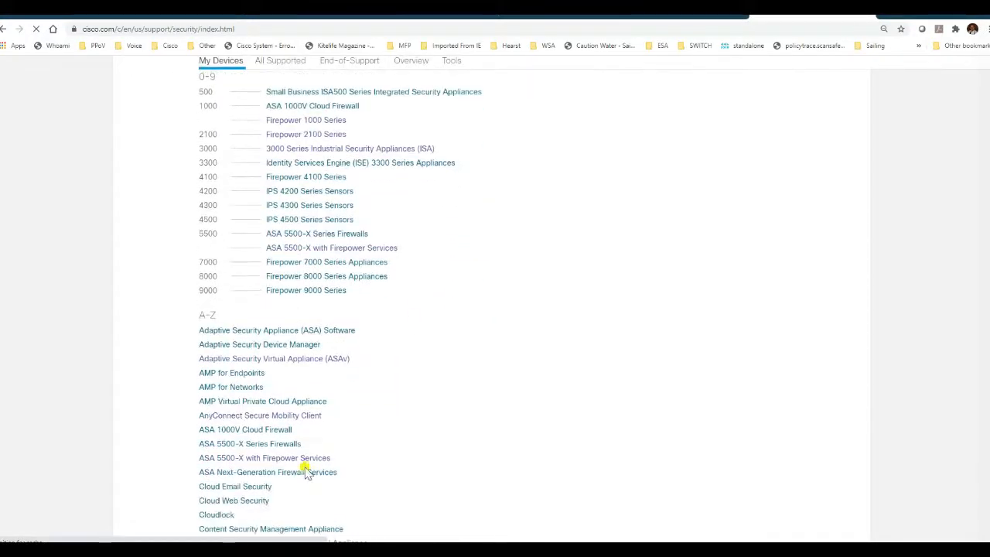
pyautogui.click(230, 416)
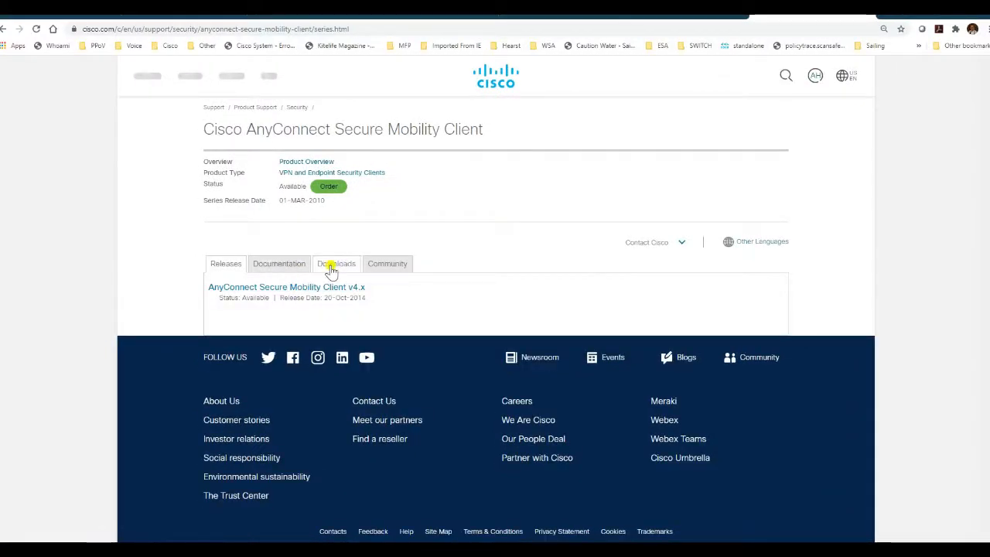
pyautogui.click(330, 267)
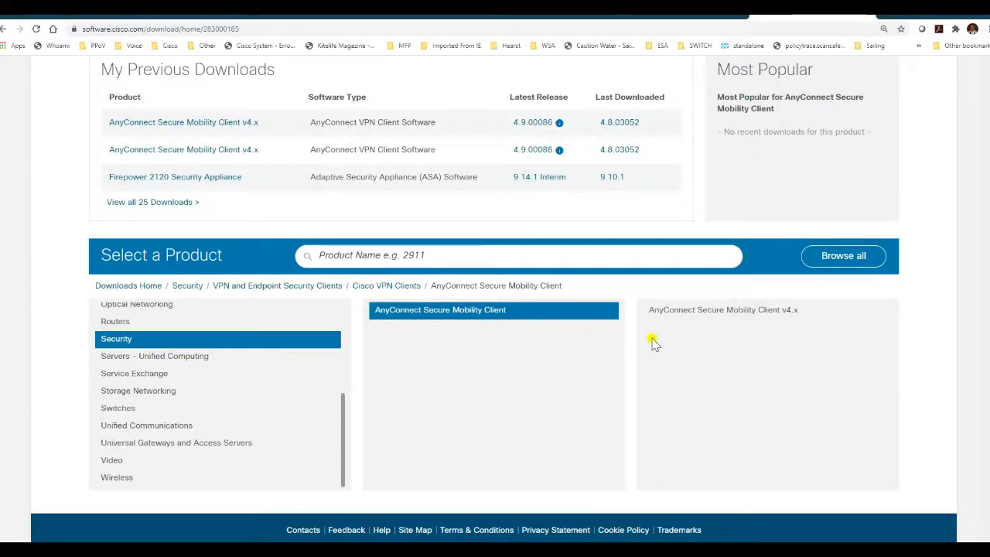
pyautogui.click(703, 310)
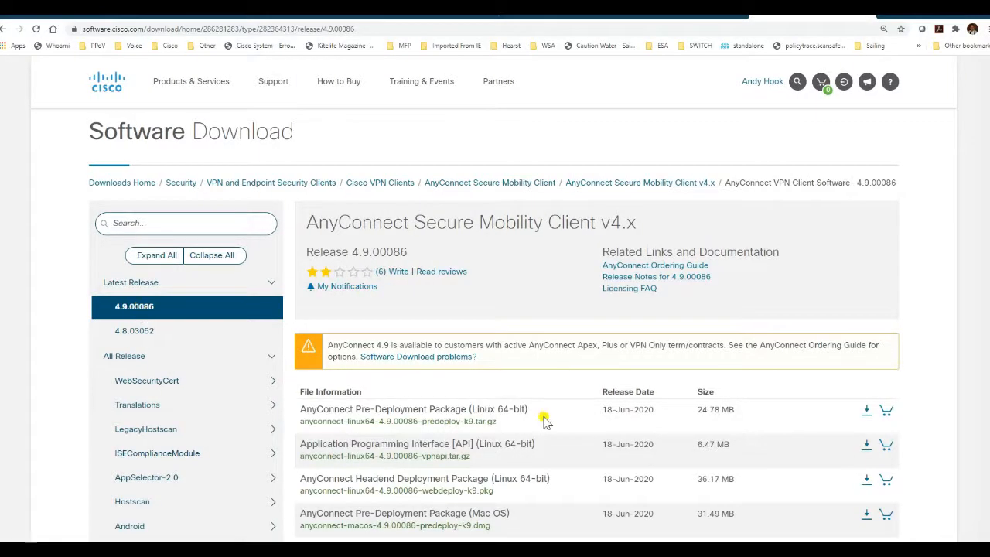
# - Look through the release 4.9.00086 file list for the AnyConnect deployment packages for Linux, Mac OS and Windows
pyautogui.scroll(-2, 493, 414)
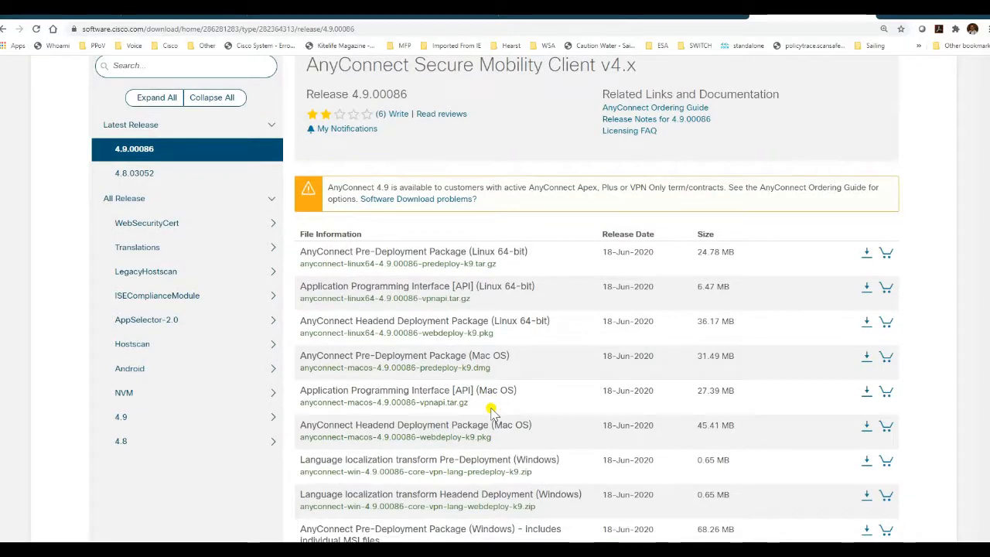
pyautogui.moveTo(488, 393)
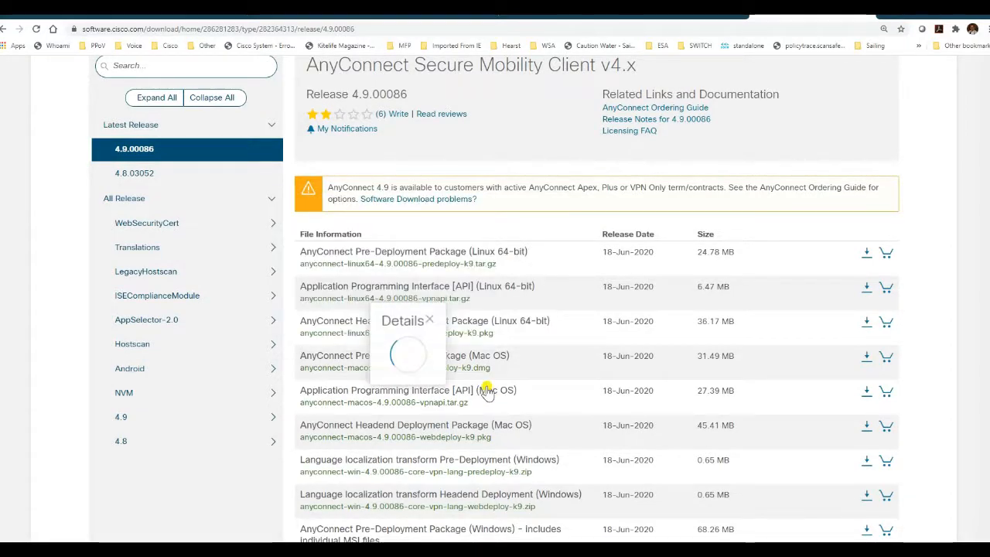
pyautogui.scroll(-1, 487, 393)
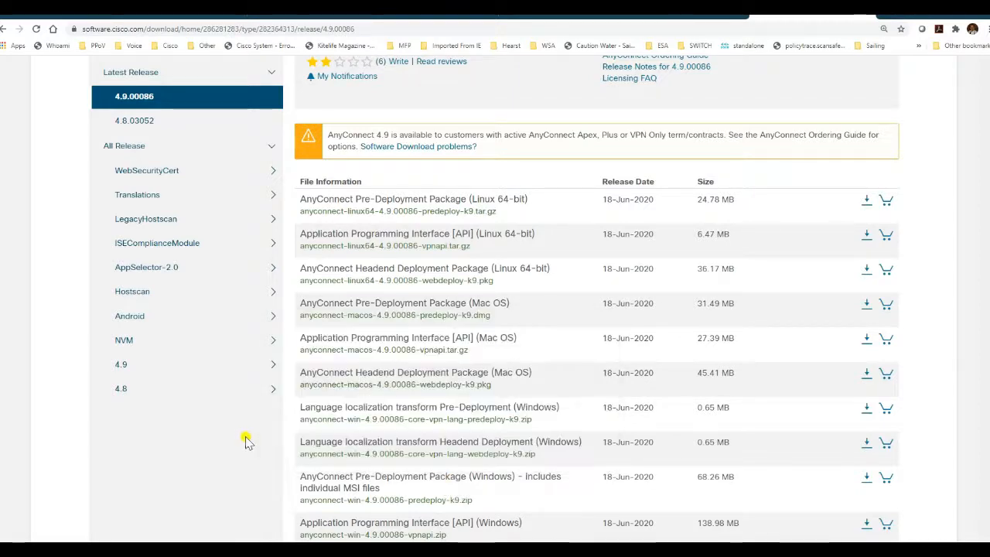
pyautogui.scroll(-1, 246, 441)
pyautogui.scroll(-1, 250, 475)
pyautogui.moveTo(309, 460)
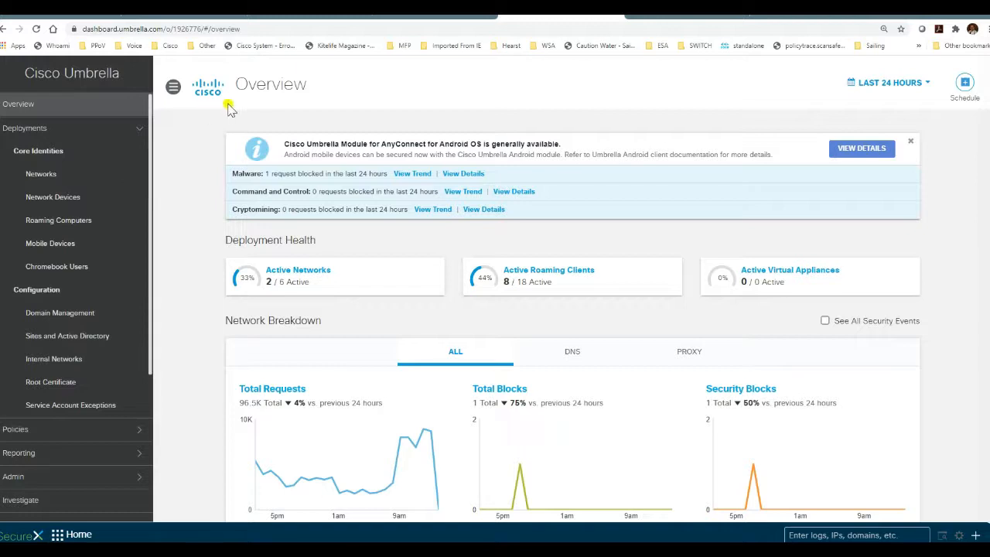
# - In the Cisco Umbrella dashboard, download the AnyConnect Umbrella Roaming Security module profile for roaming computers
pyautogui.click(41, 221)
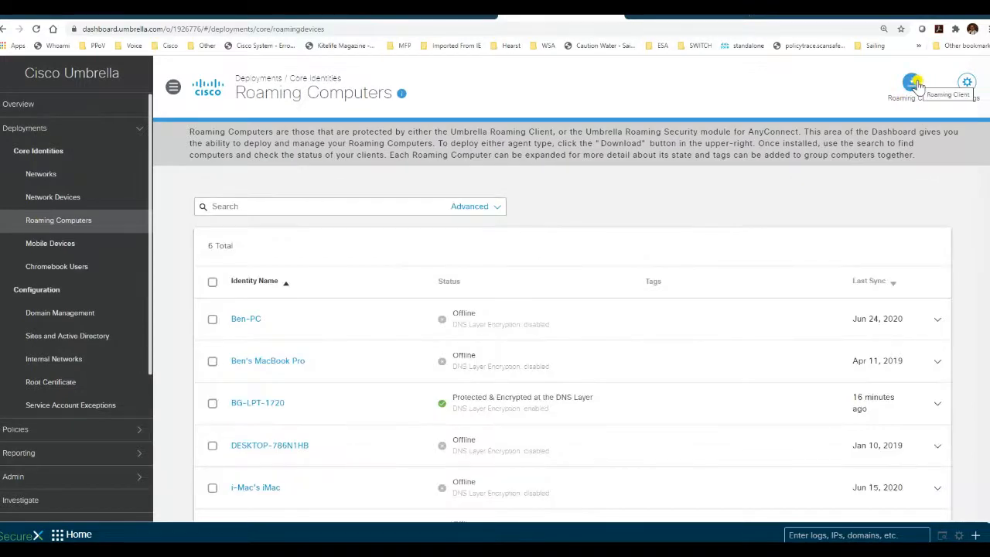
pyautogui.click(916, 85)
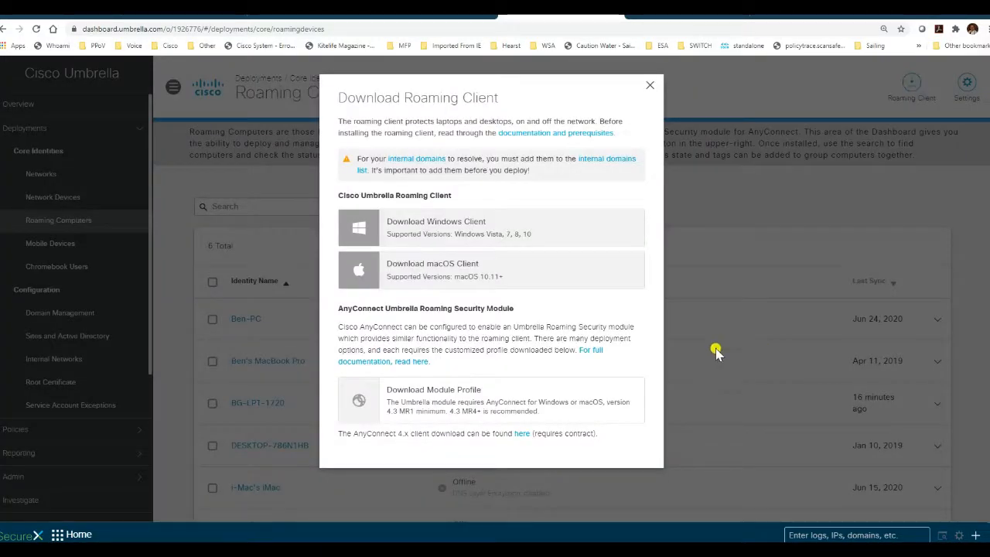
pyautogui.click(368, 403)
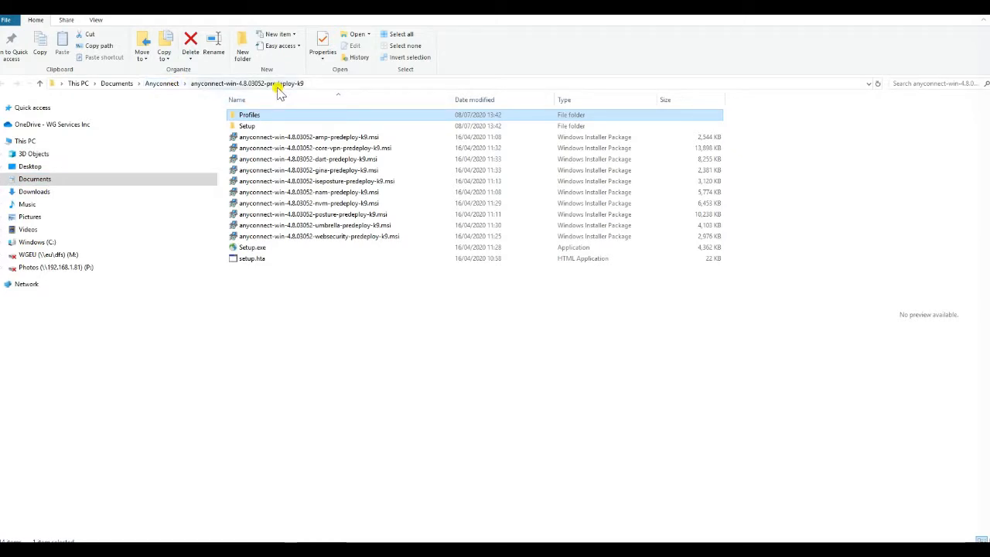
# - Run Setup.exe in File Explorer and install Core & VPN, Start Before Login, AMP Enabler, Umbrella Roaming Security and Diagnostic And Reporting Tool
pyautogui.doubleClick(251, 248)
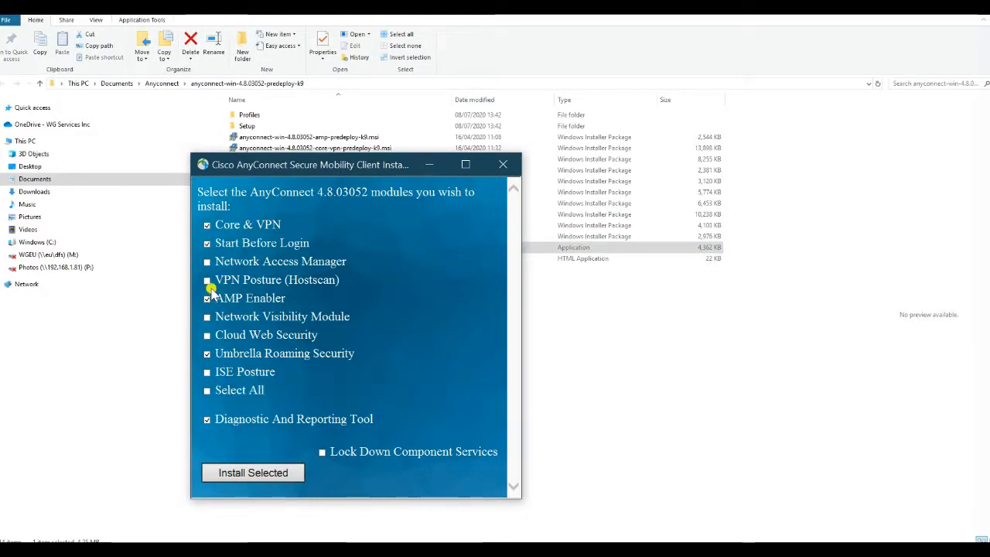
pyautogui.click(251, 475)
pyautogui.click(550, 388)
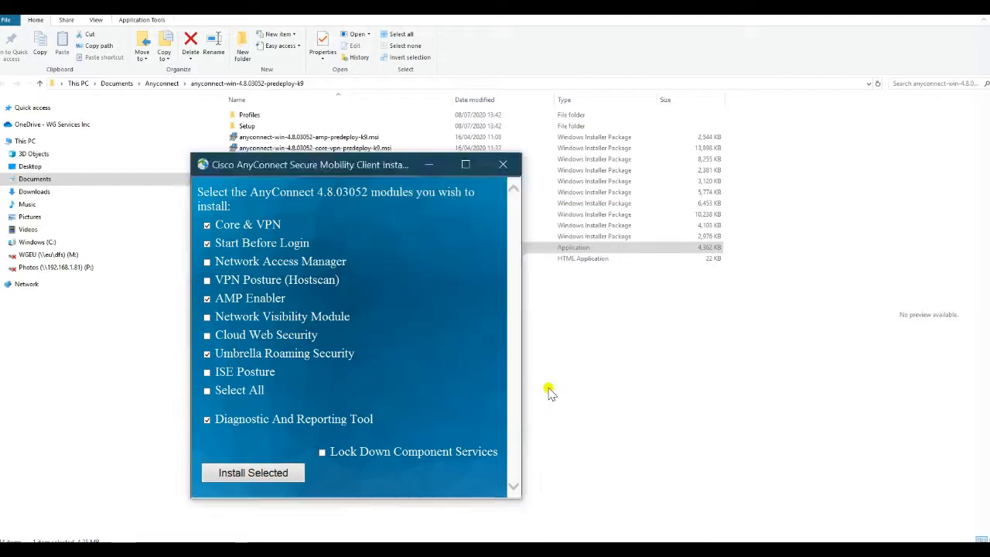
pyautogui.click(468, 388)
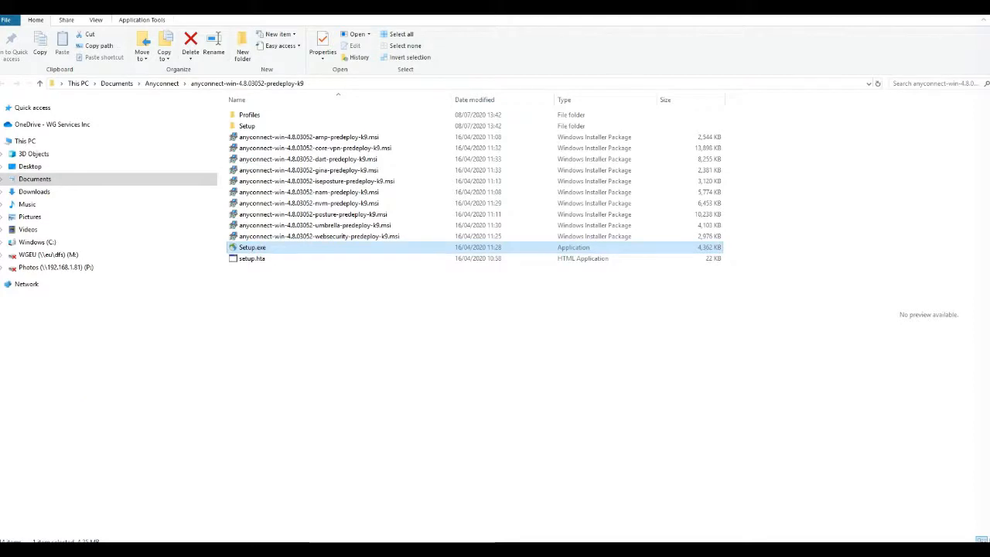
# - Copy the OrgInfo.json profile file from the Anyconnect folder in Documents
pyautogui.click(161, 83)
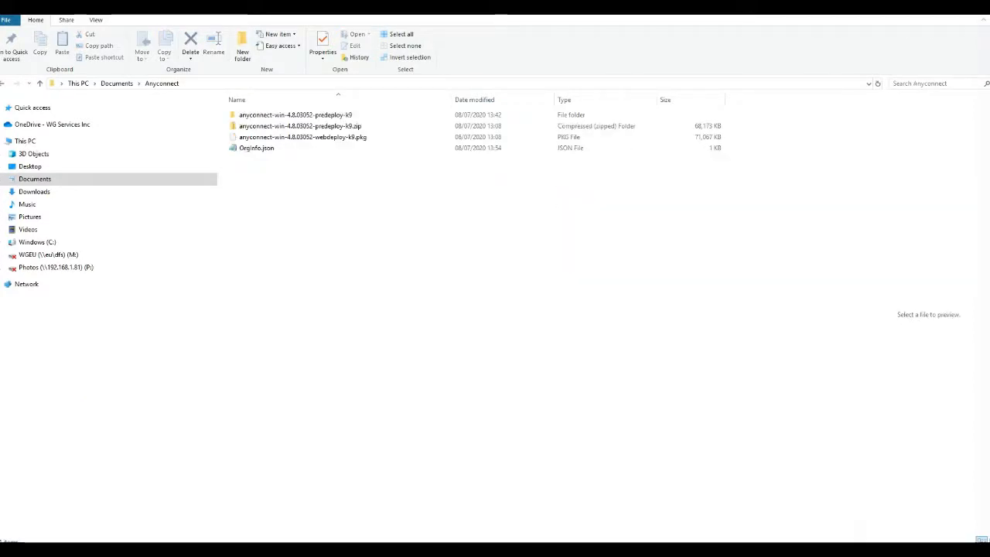
pyautogui.click(258, 149)
pyautogui.rightClick(255, 150)
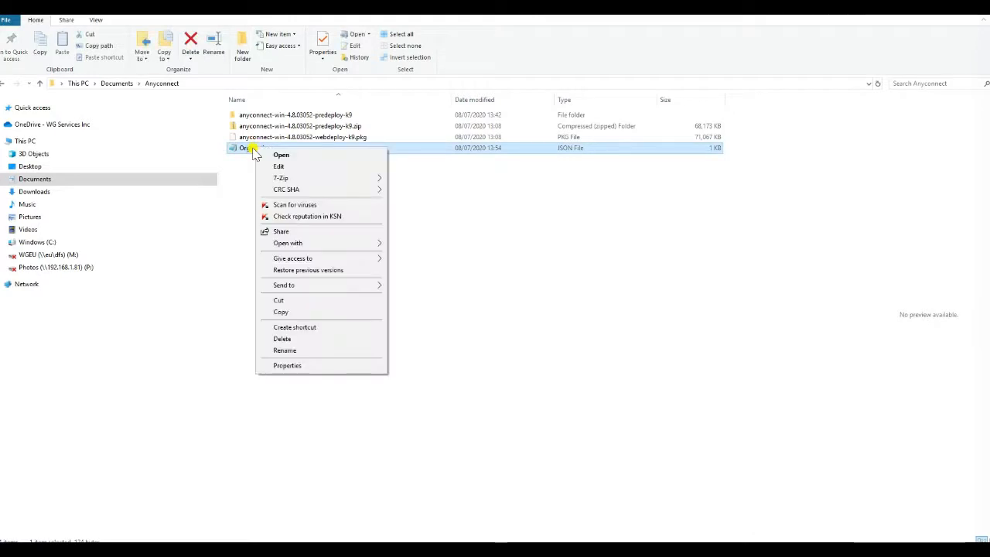
pyautogui.click(280, 304)
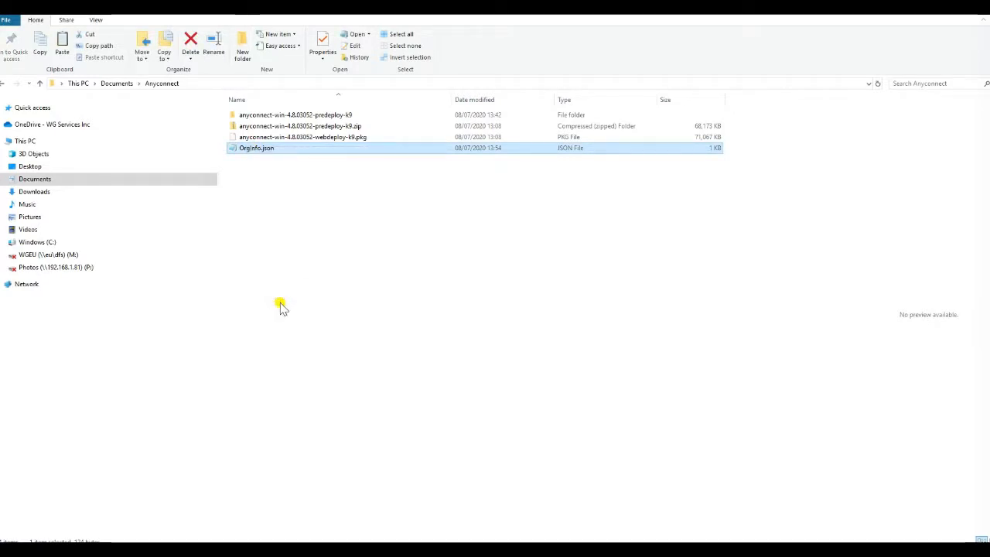
# - Go to the Cisco AnyConnect Secure Mobility Client folder under %ProgramData%\Cisco
pyautogui.click(28, 244)
pyautogui.click(173, 82)
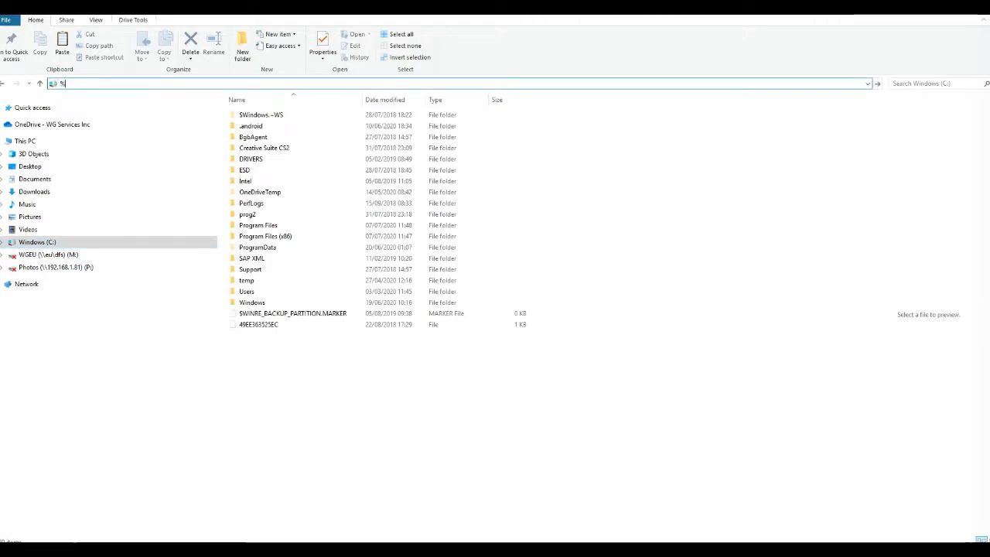
pyautogui.write('%Prog')
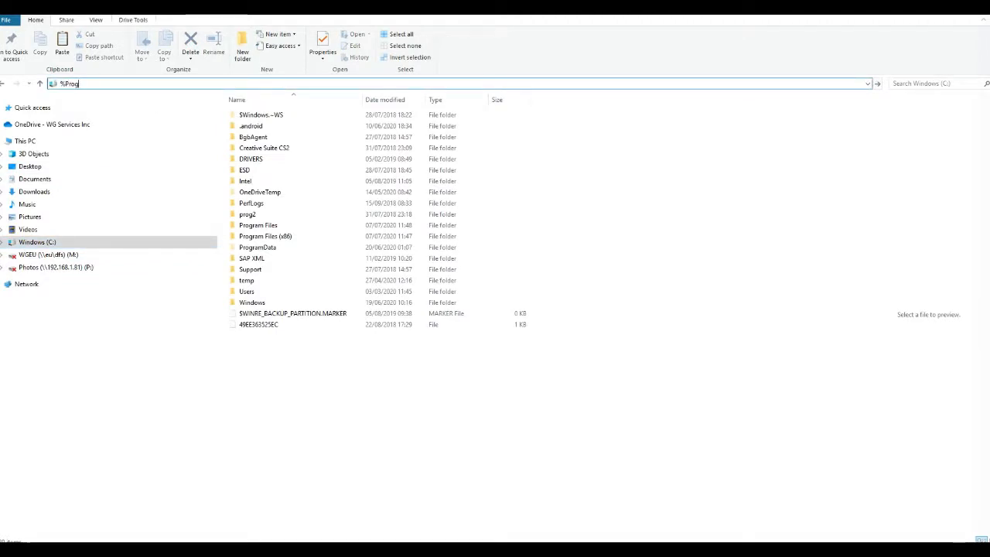
pyautogui.write('ram')
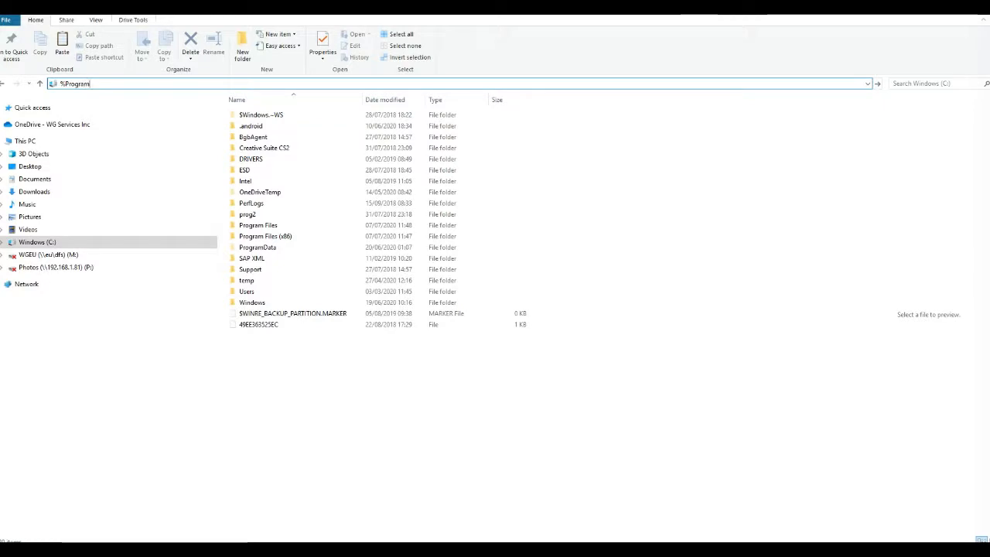
pyautogui.write('Data')
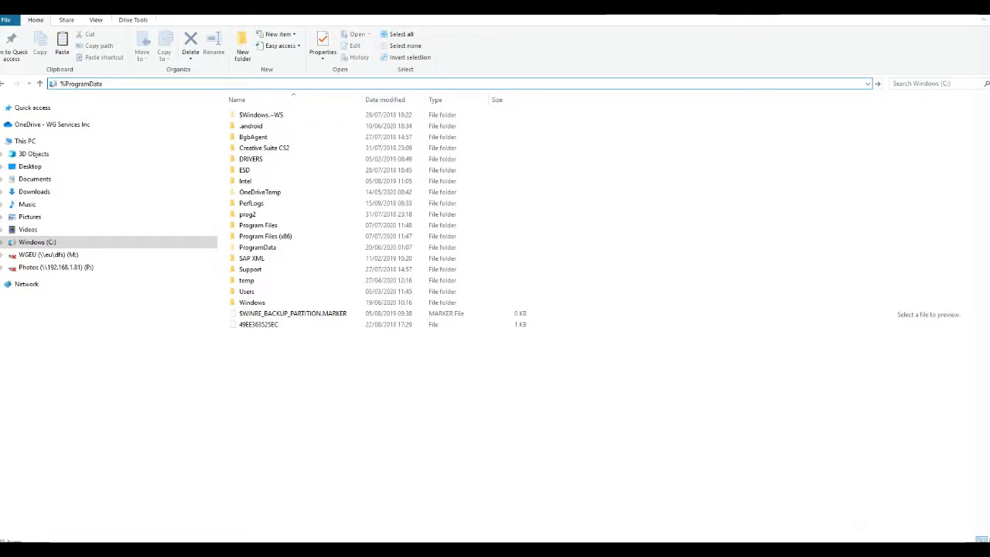
pyautogui.write('%')
pyautogui.press('Return')
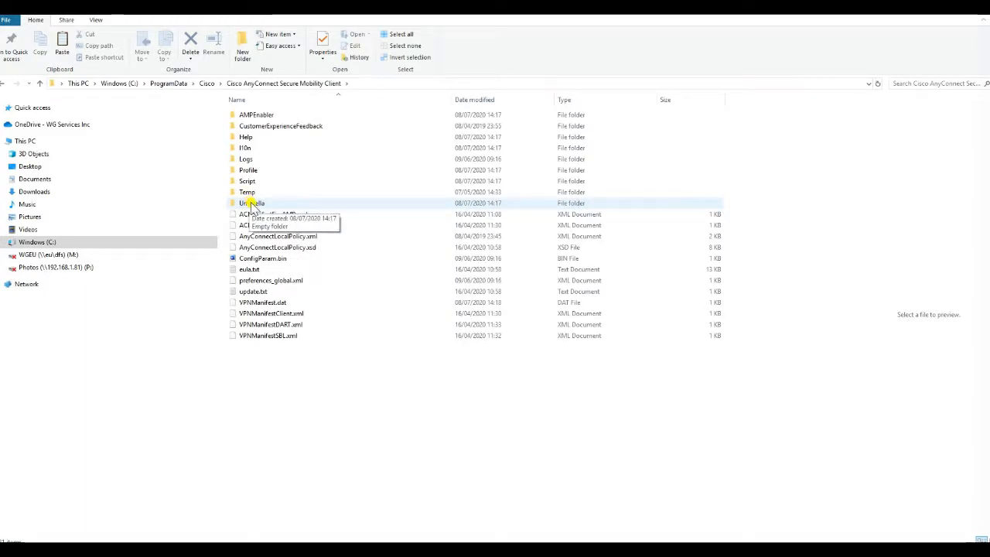
# - Paste the copied OrgInfo.json into the client's Umbrella folder
pyautogui.click(251, 203)
pyautogui.doubleClick(252, 203)
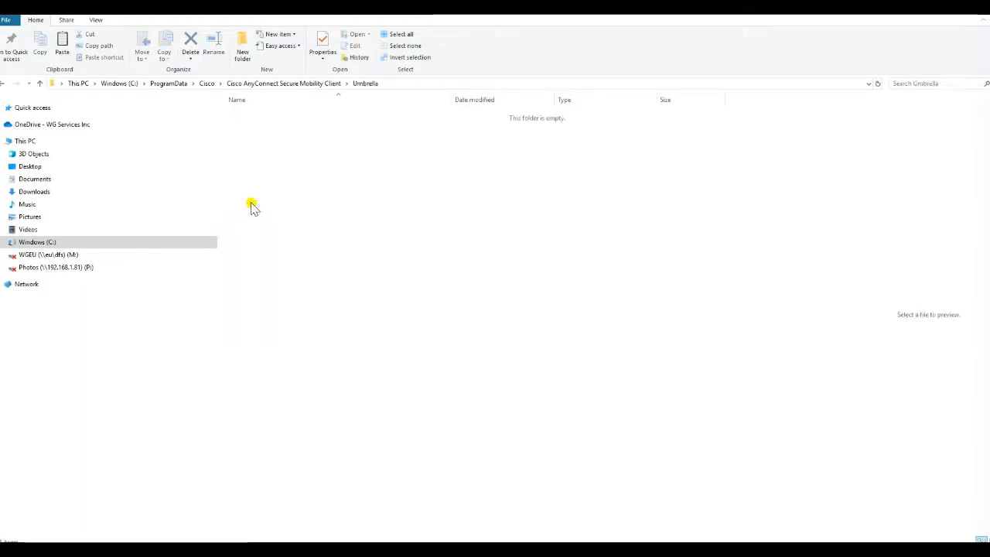
pyautogui.rightClick(317, 249)
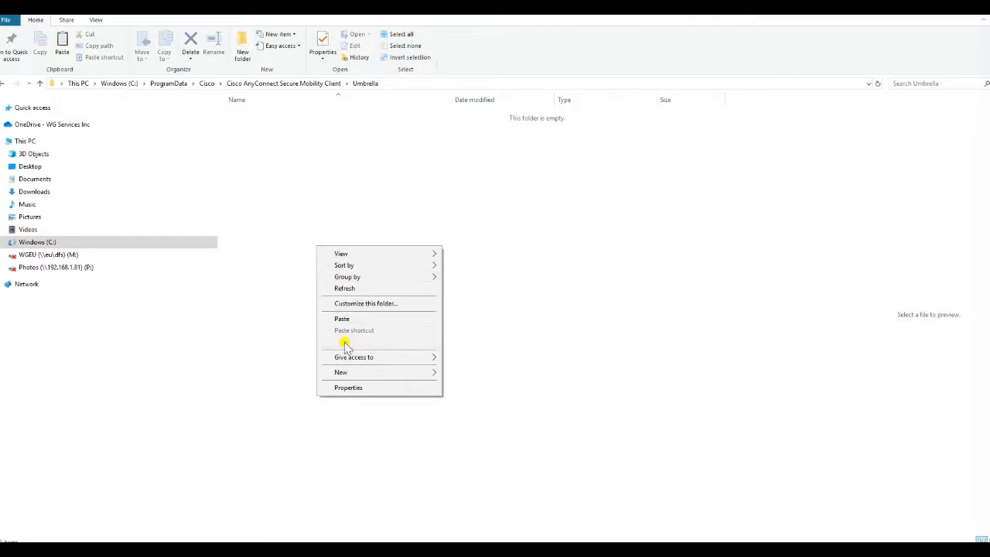
pyautogui.click(341, 320)
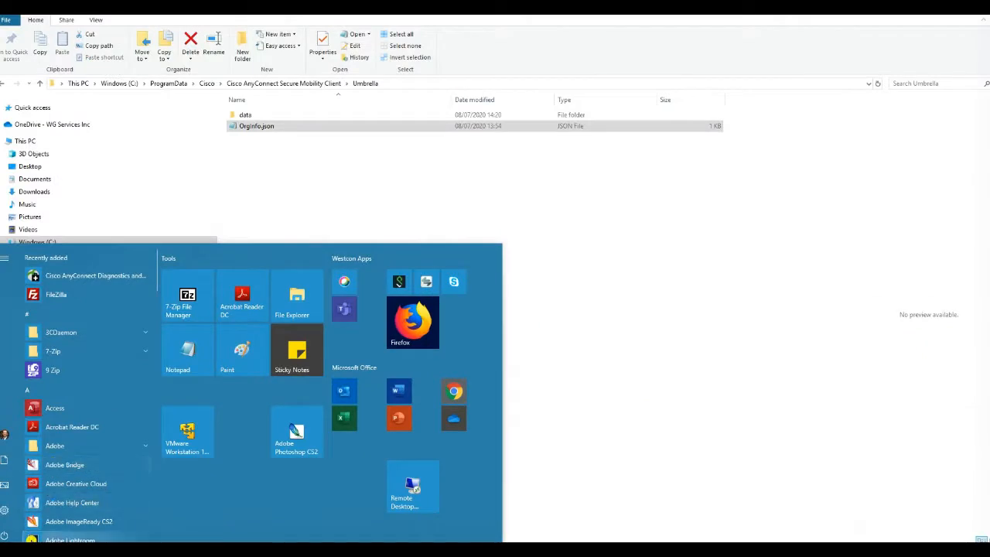
# - Launch Cisco AnyConnect Secure Mobility Client and check its Roaming Security status
pyautogui.write('c')
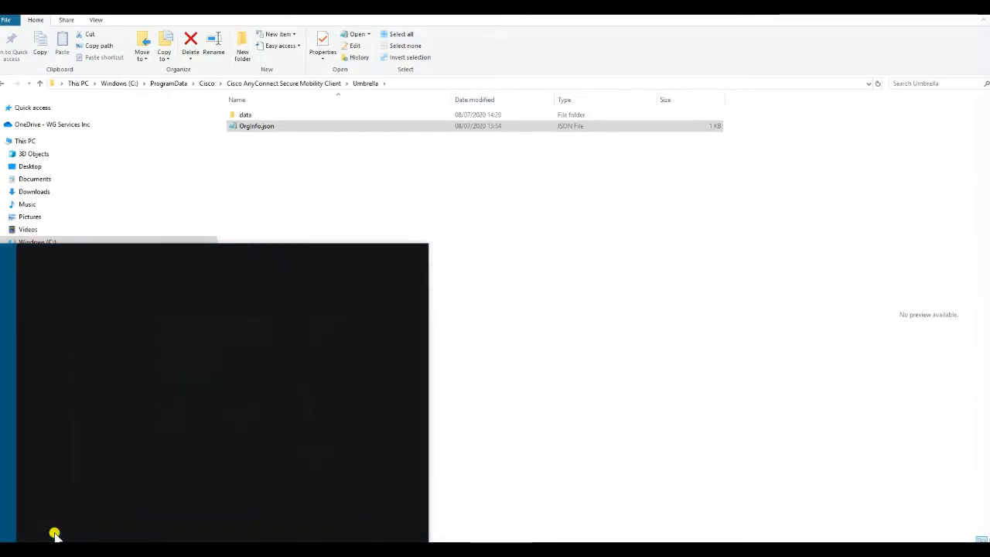
pyautogui.press('Return')
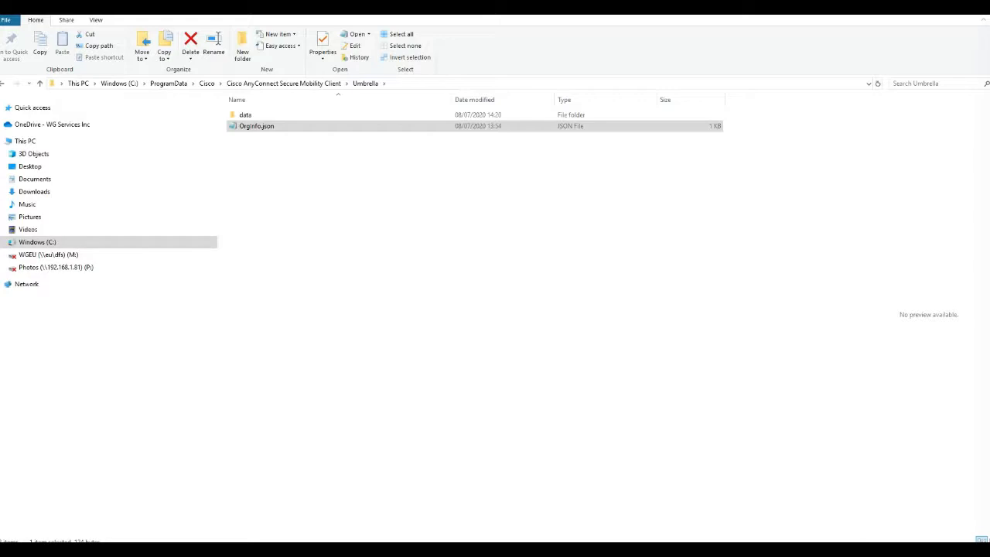
pyautogui.moveTo(574, 185); pyautogui.dragTo(545, 165)
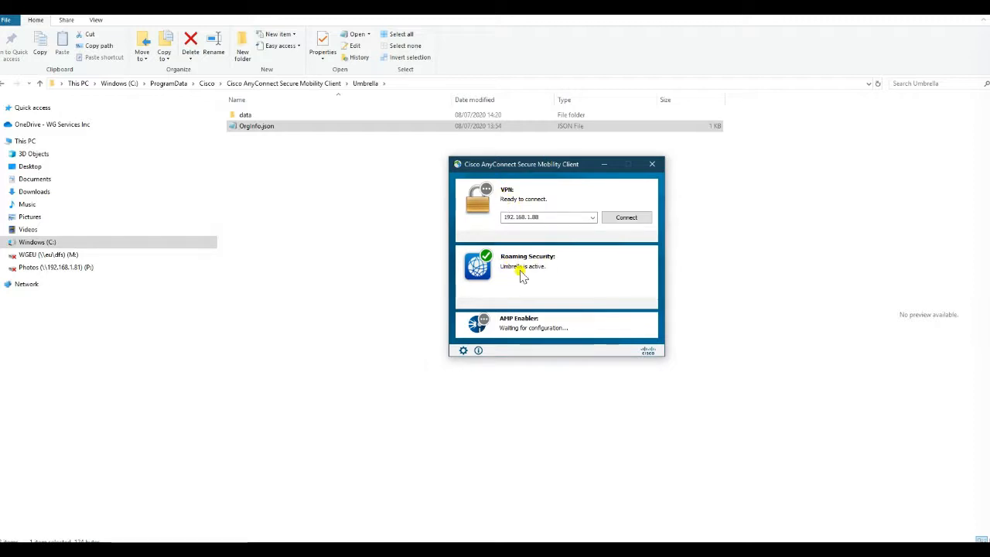
# - Open the AnyConnect client's detailed view beside its main window and examine the status overview, VPN statistics and Roaming Security details
pyautogui.click(464, 350)
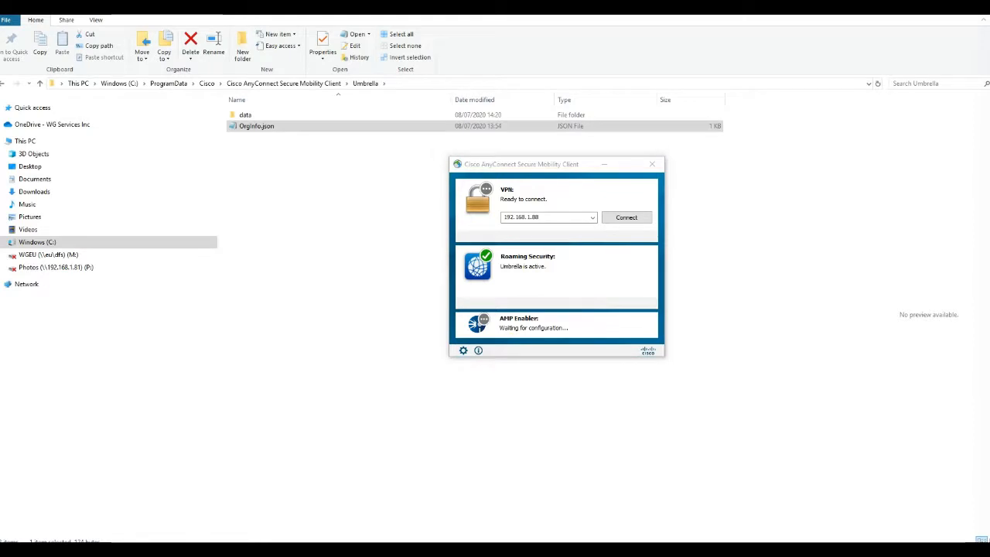
pyautogui.moveTo(249, 192); pyautogui.dragTo(375, 91)
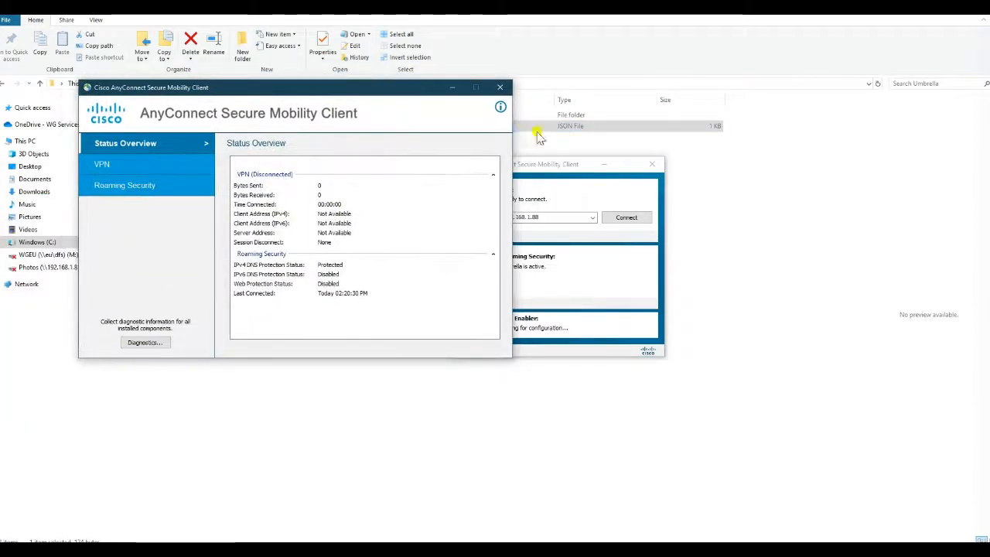
pyautogui.moveTo(558, 165); pyautogui.dragTo(678, 93)
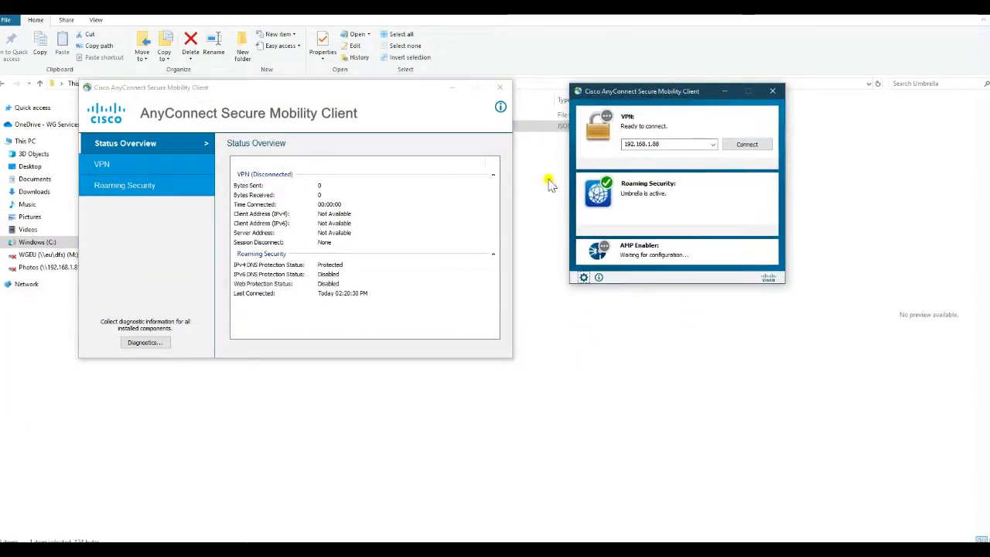
pyautogui.click(102, 165)
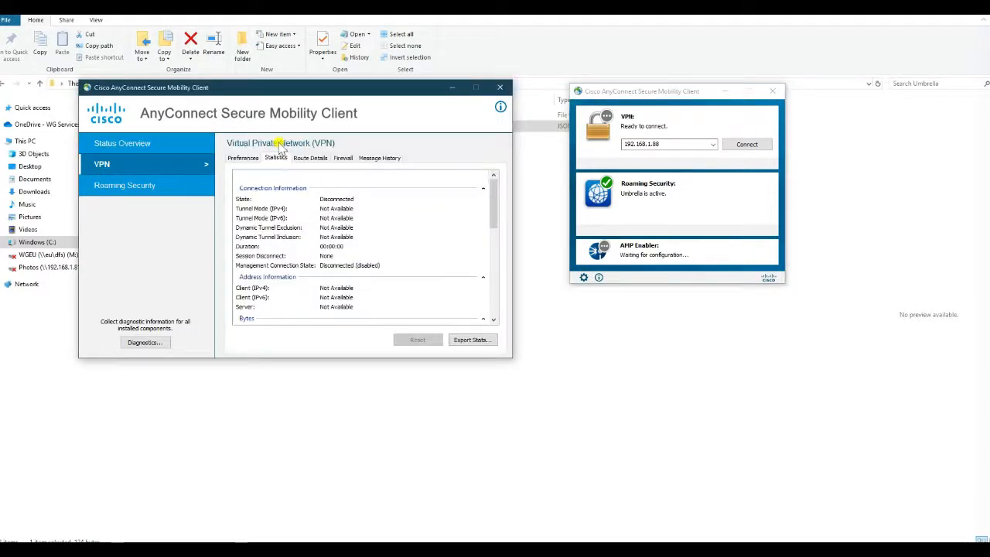
pyautogui.click(120, 192)
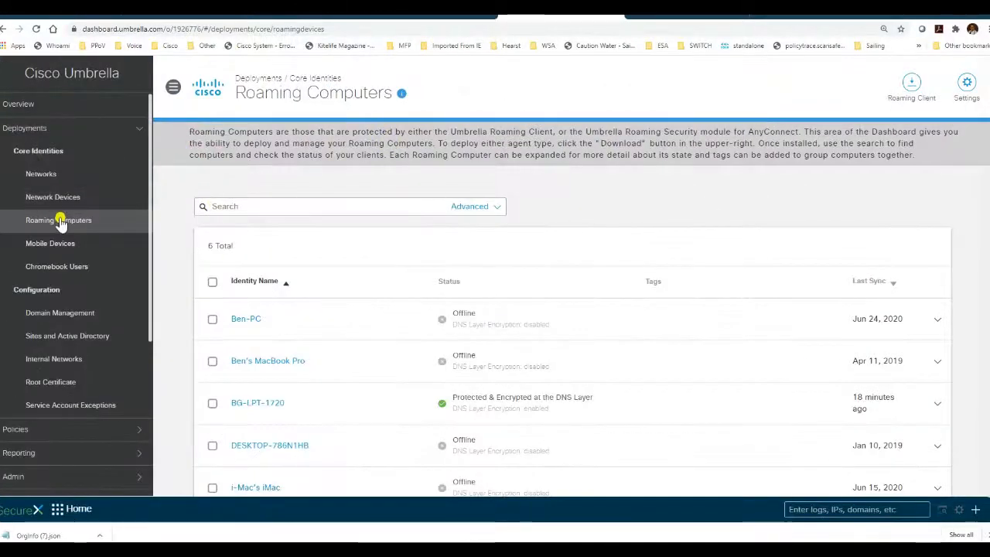
# - Switch to the Cisco Umbrella dashboard and reload the Roaming Computers list
pyautogui.click(61, 223)
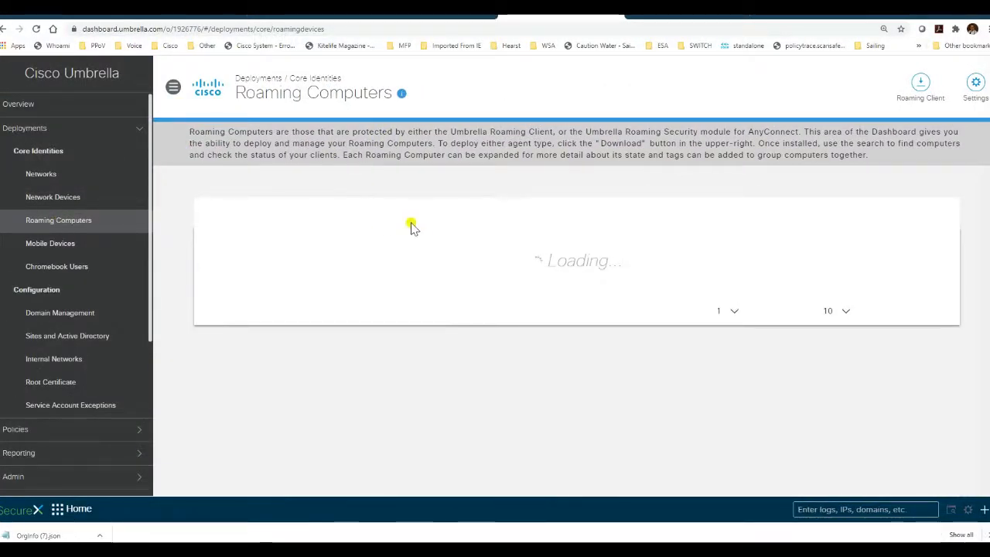